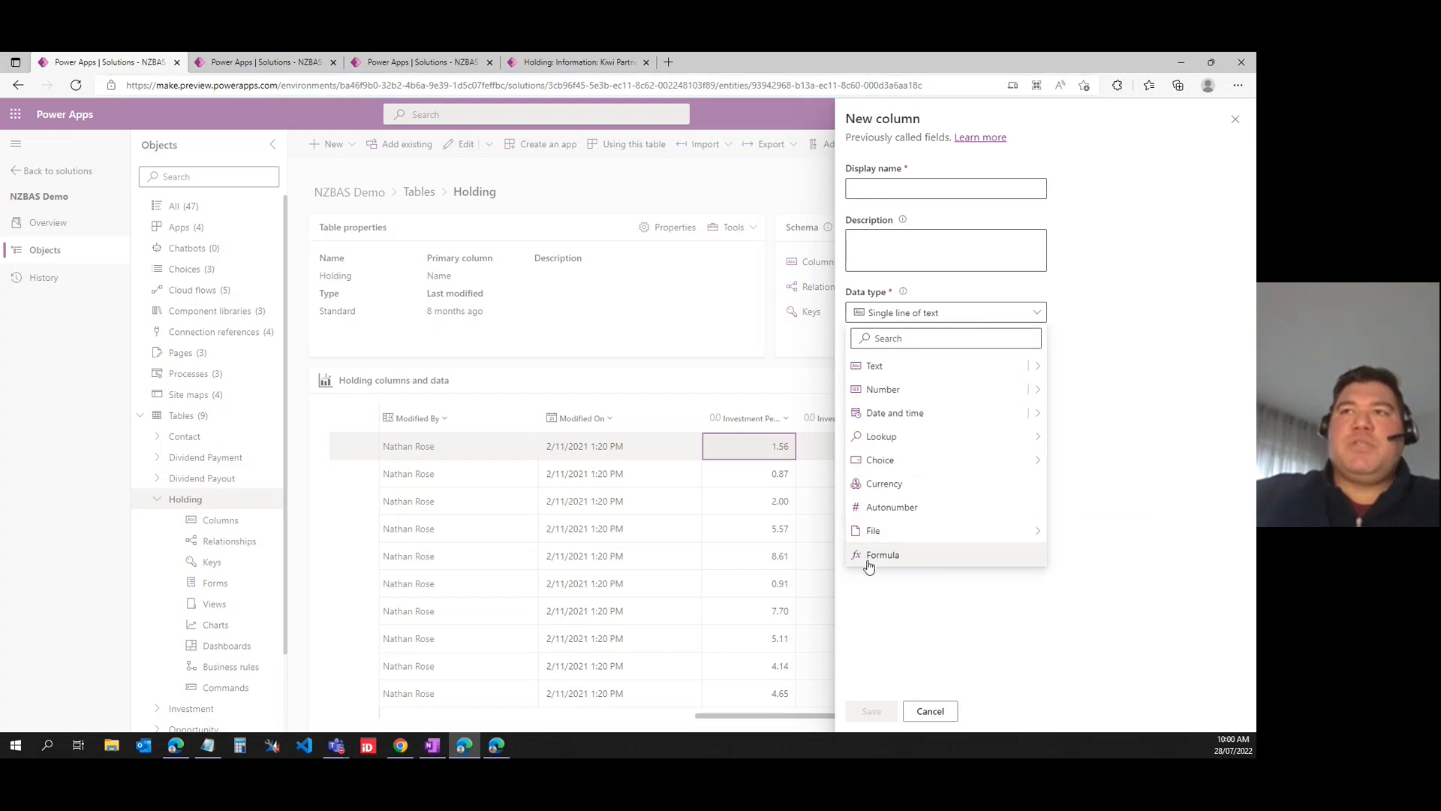
# - Set the new Holding column's data type to Formula and begin its formula with the Round function
pyautogui.click(876, 559)
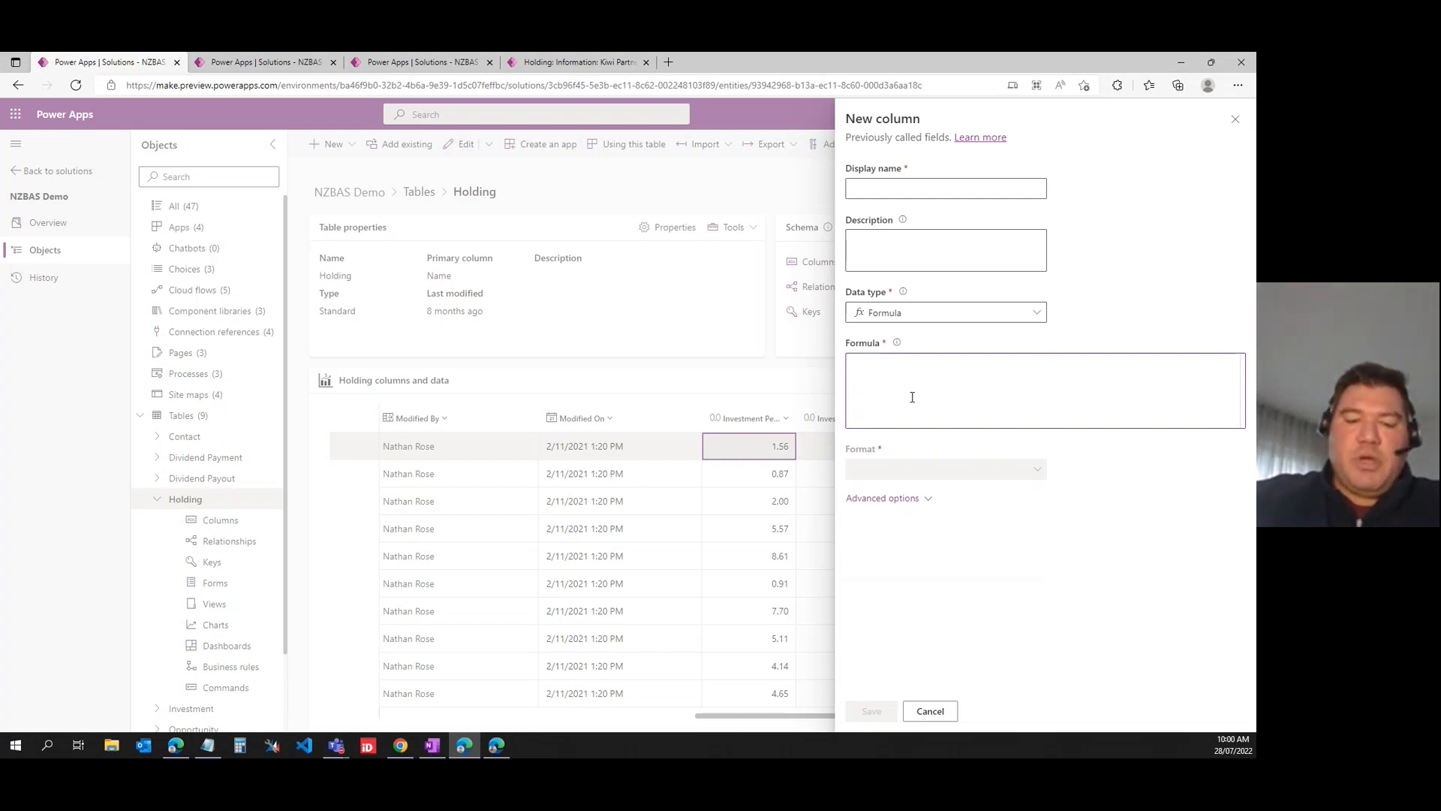
pyautogui.write('round')
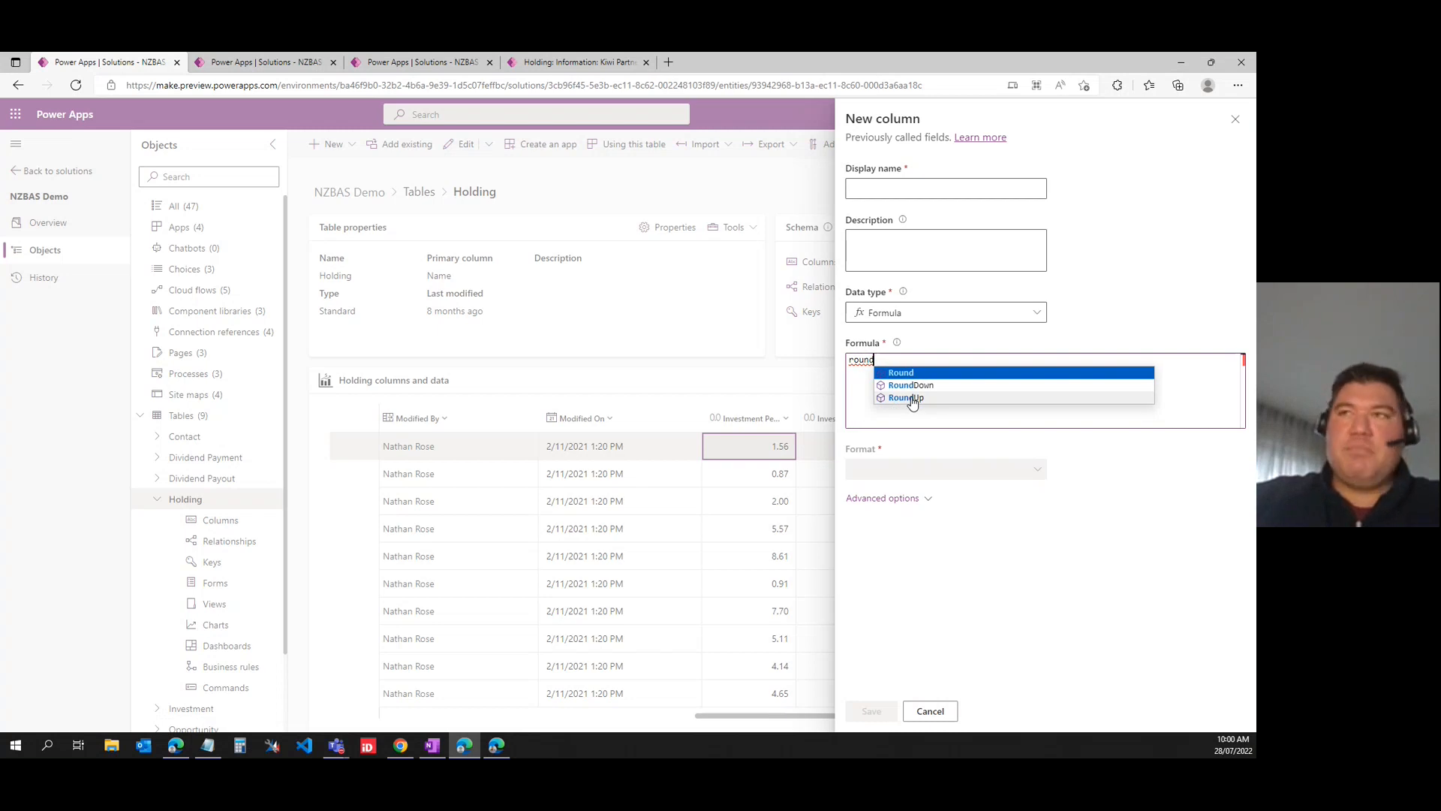
pyautogui.press('Tab')
pyautogui.write('(')
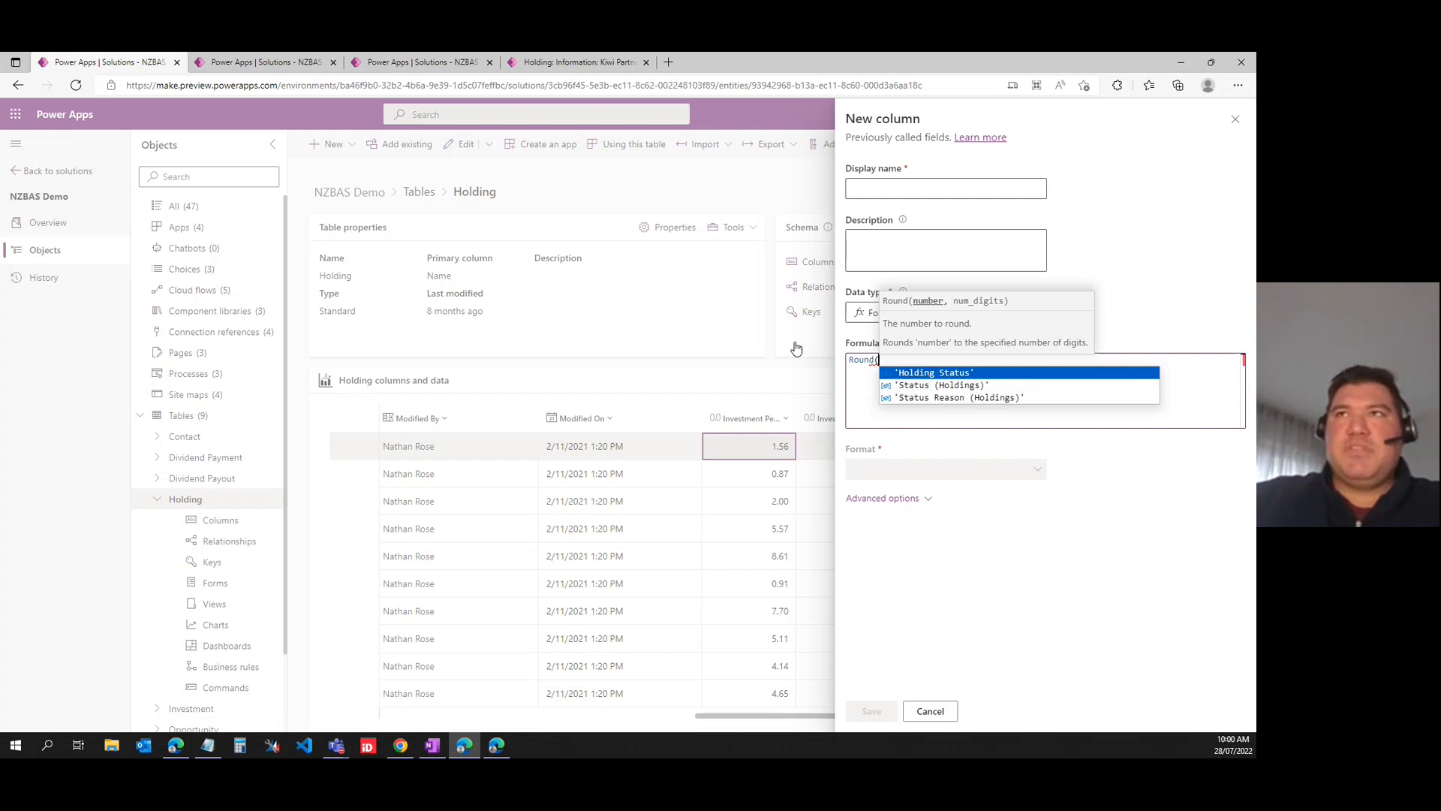
# - Review the formula of the existing Investment Percentage Owned Calc column in the Holding table, and close it without saving
pyautogui.click(262, 71)
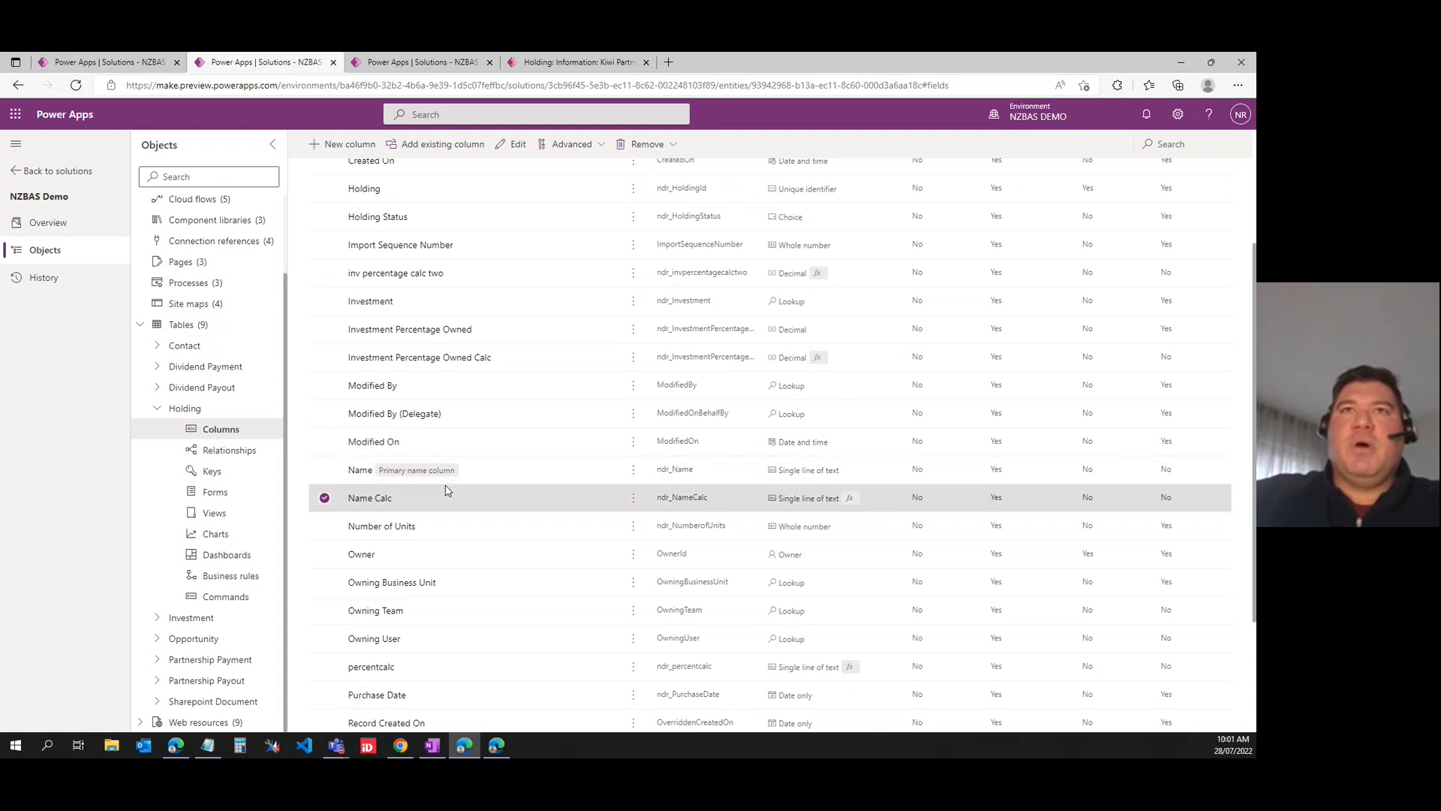
pyautogui.click(383, 358)
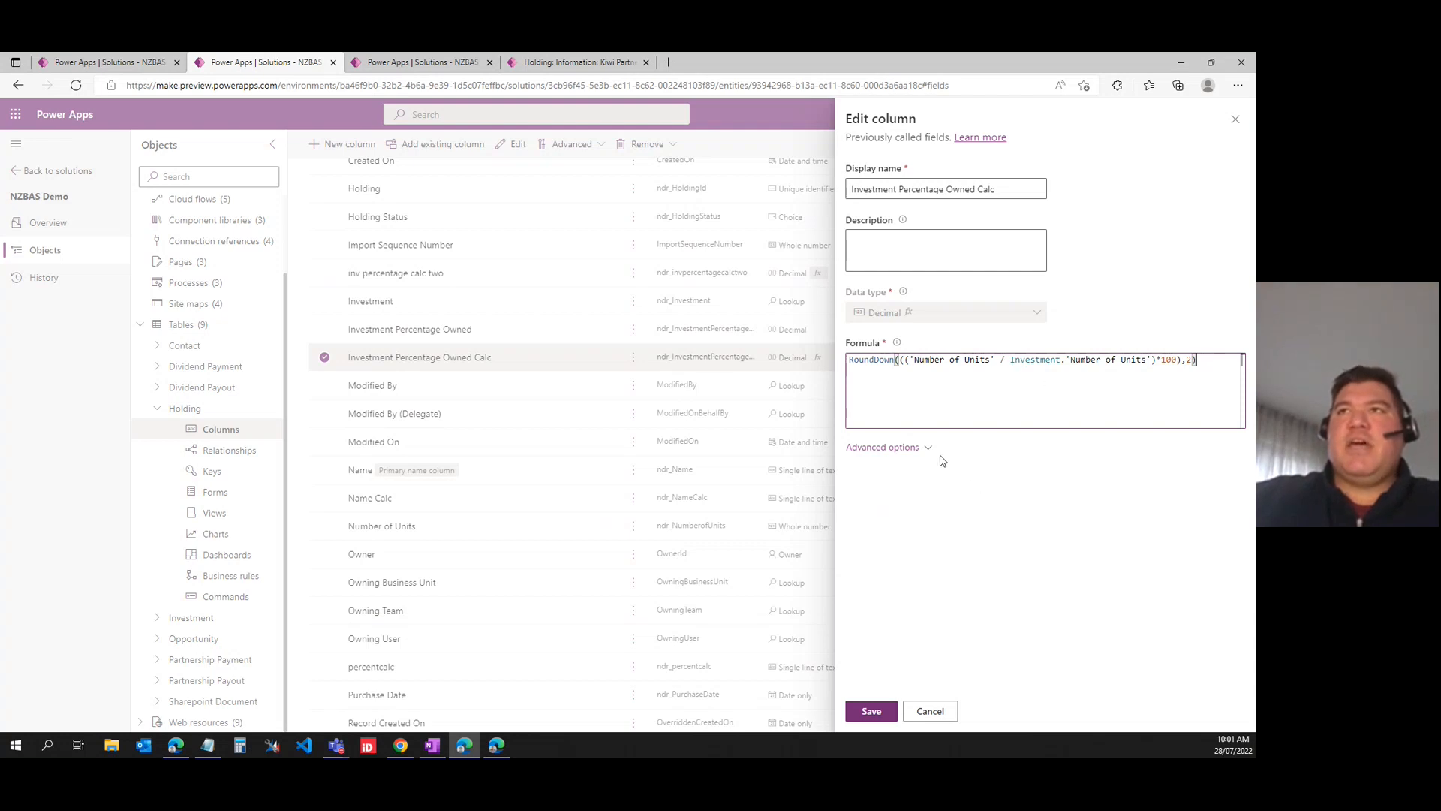
pyautogui.click(930, 713)
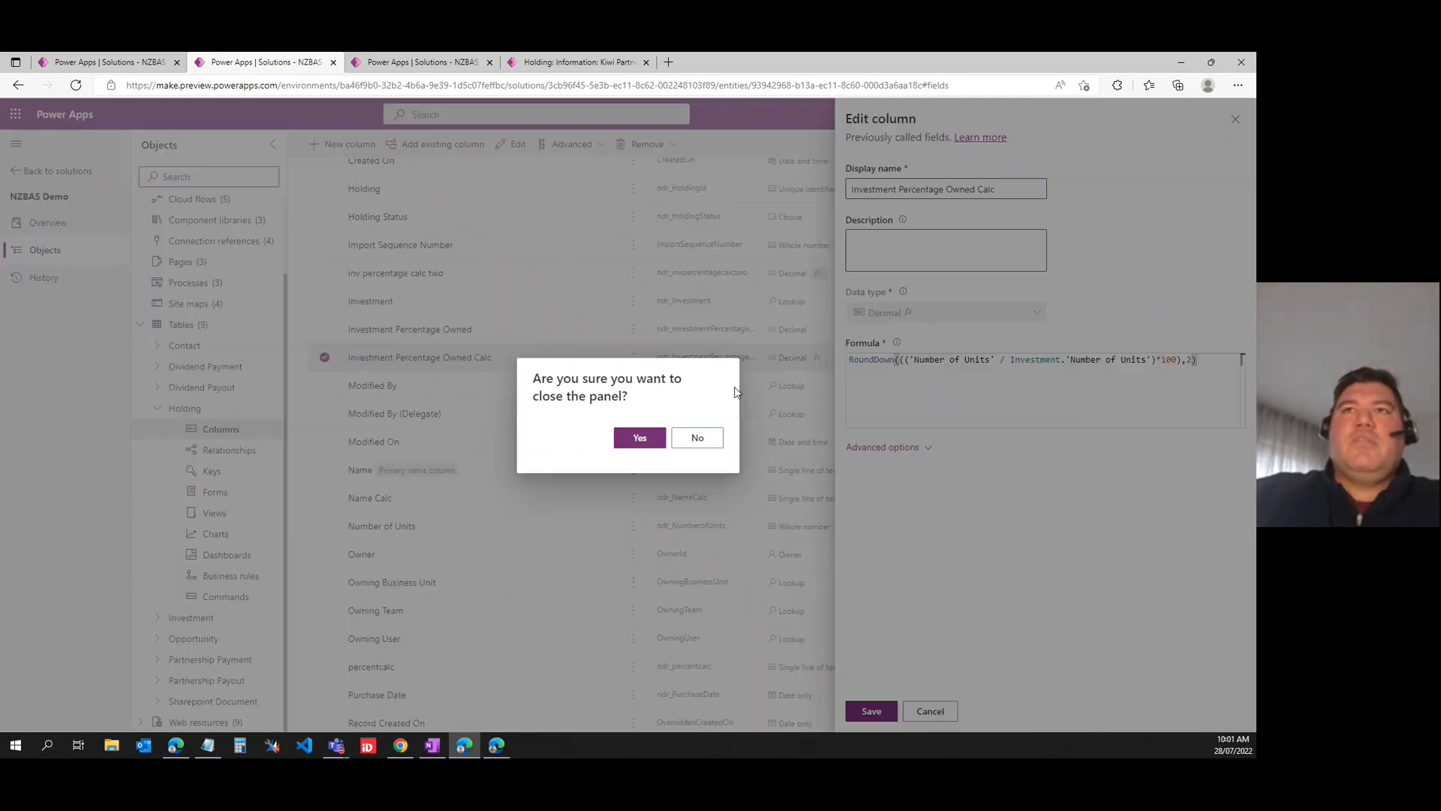
pyautogui.click(647, 438)
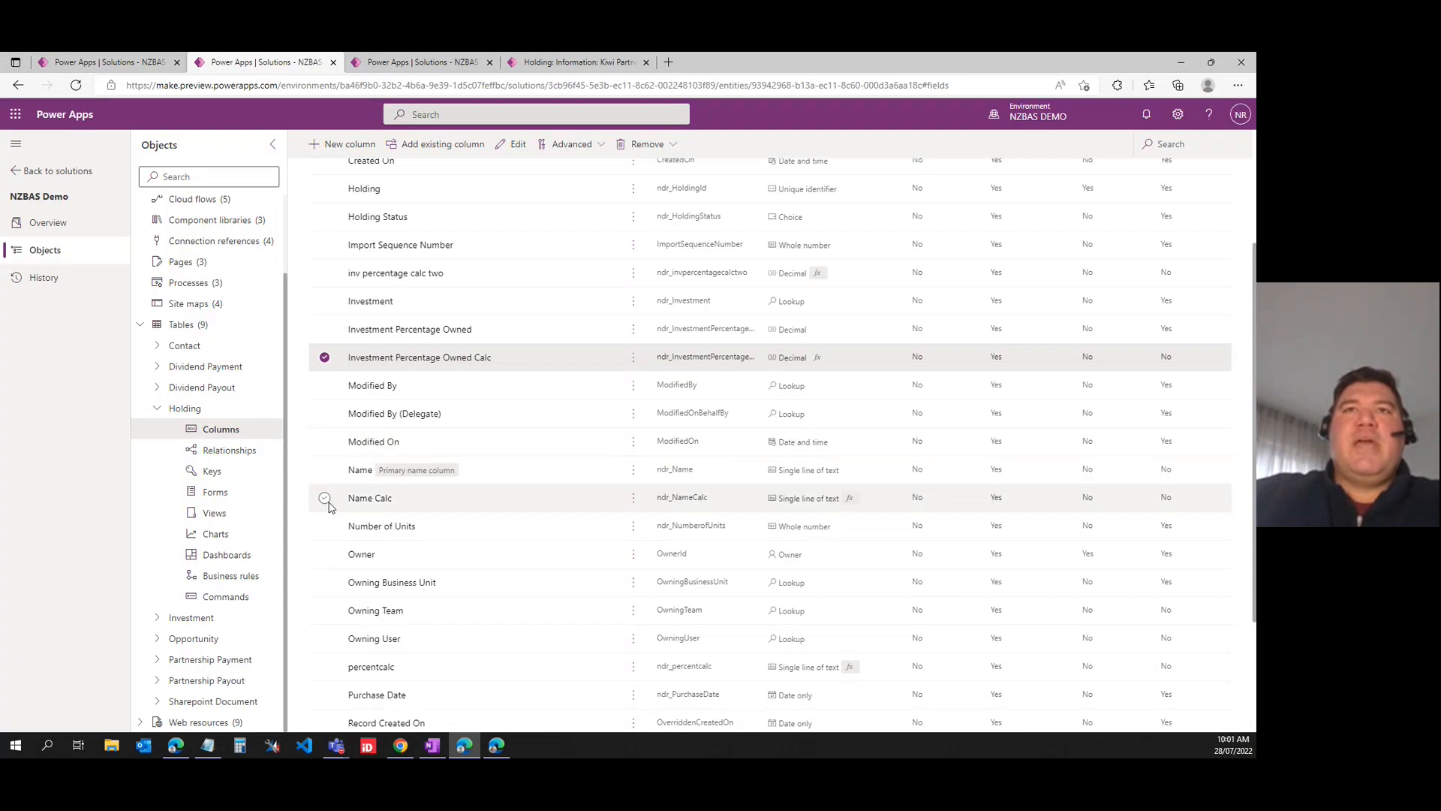
# - Review the Concatenate formula of the Name Calc column and close it without saving
pyautogui.click(370, 500)
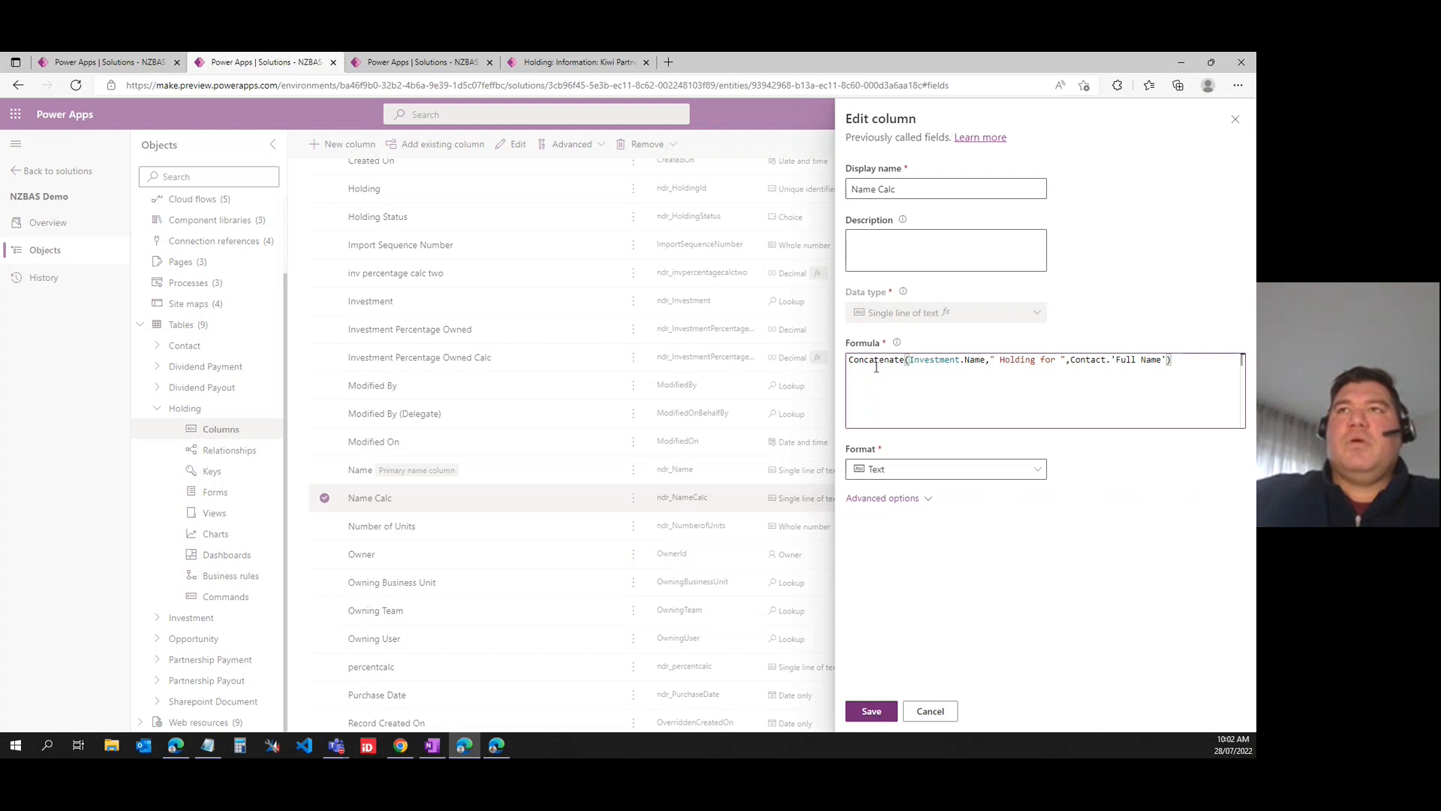
pyautogui.click(931, 711)
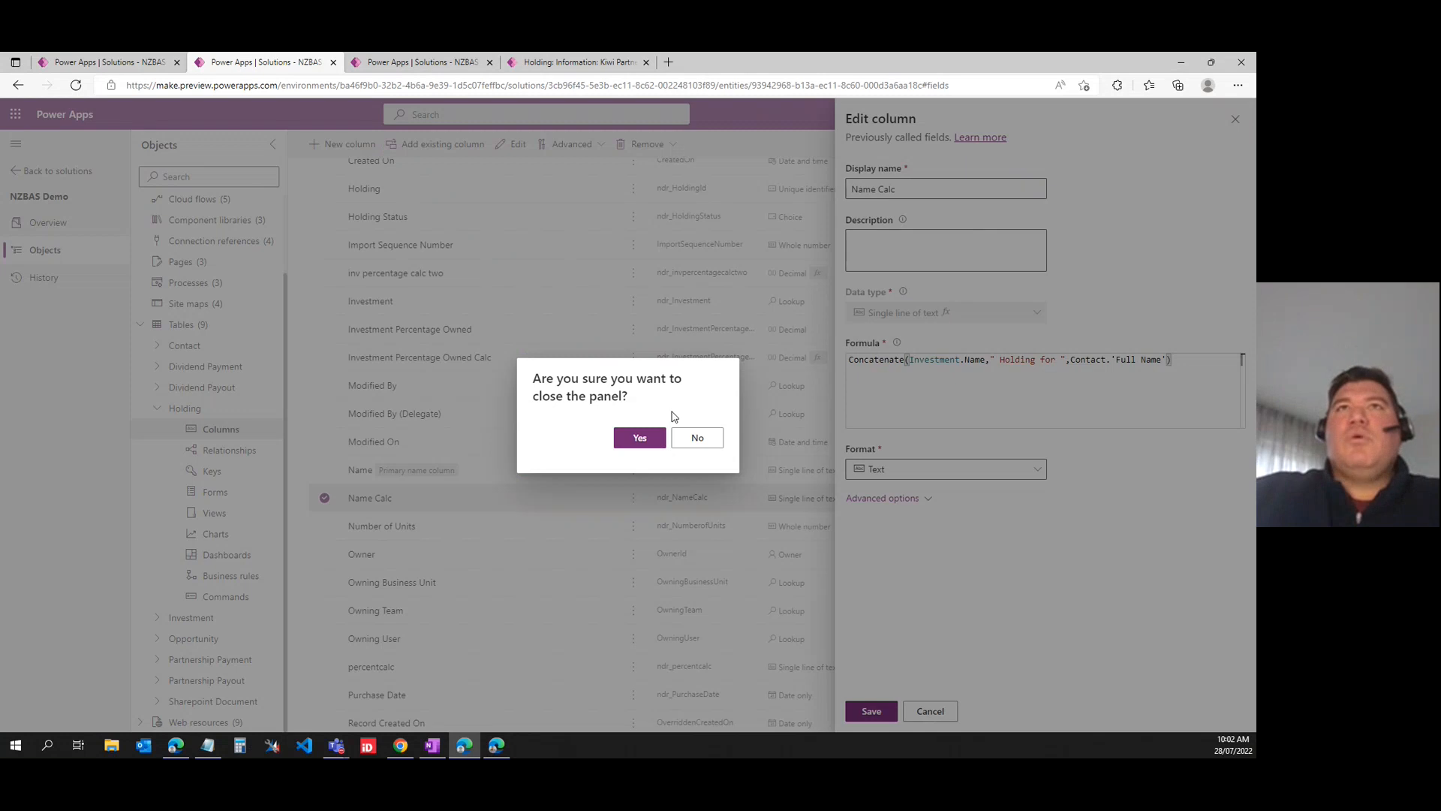
pyautogui.click(631, 439)
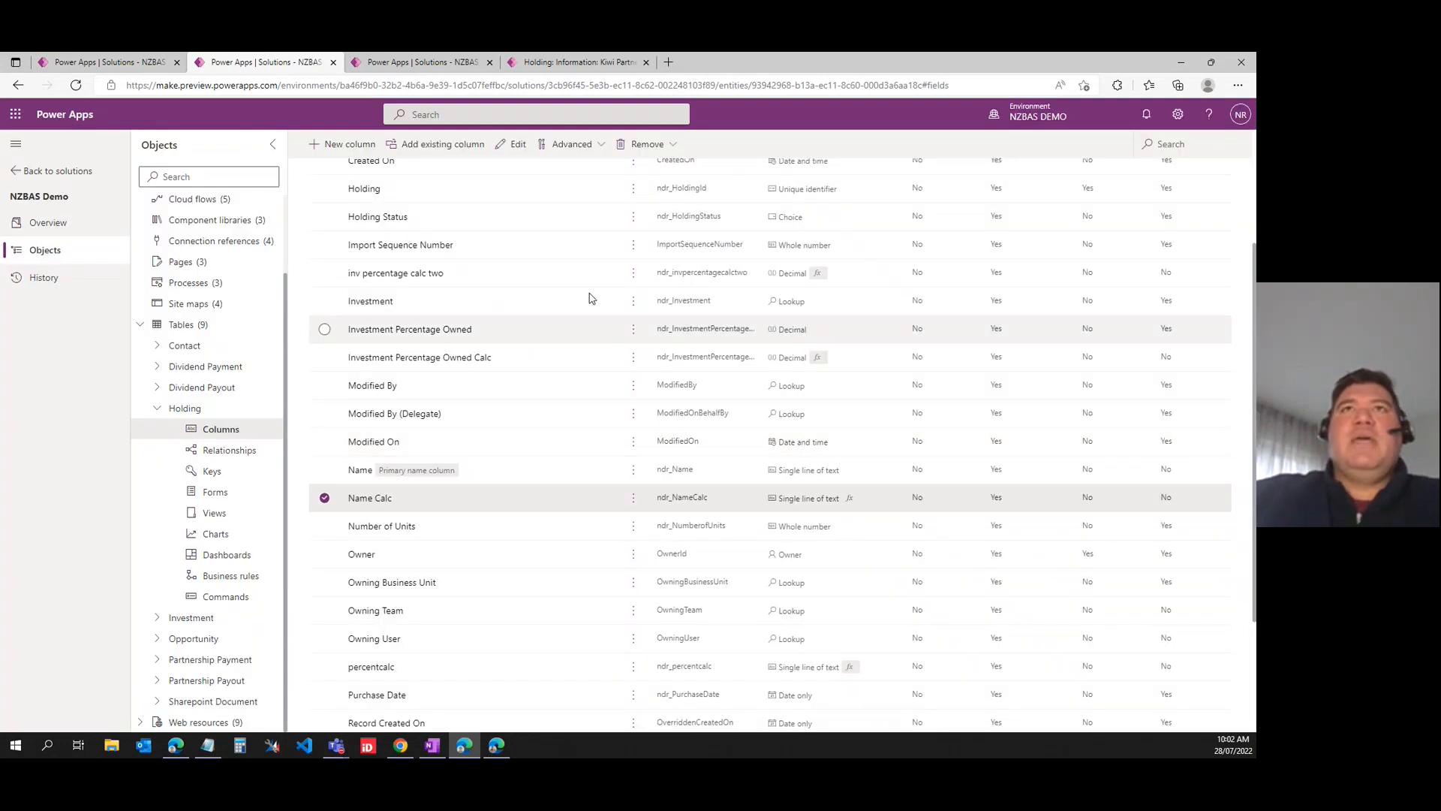
# - Compare the percentage columns in the Holding table data, and examine the calculated name and percentage fields on the open holding record
pyautogui.click(437, 66)
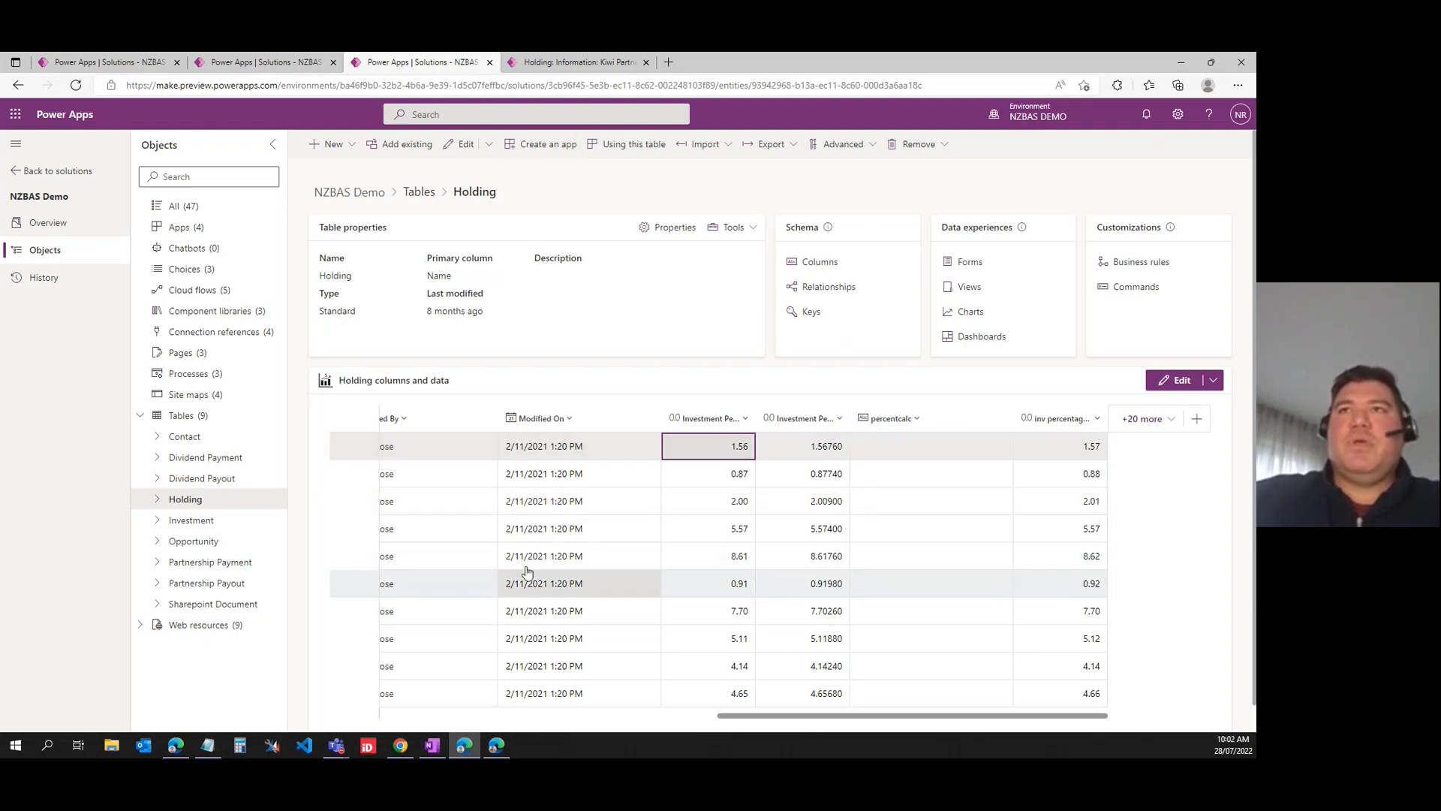
pyautogui.click(551, 66)
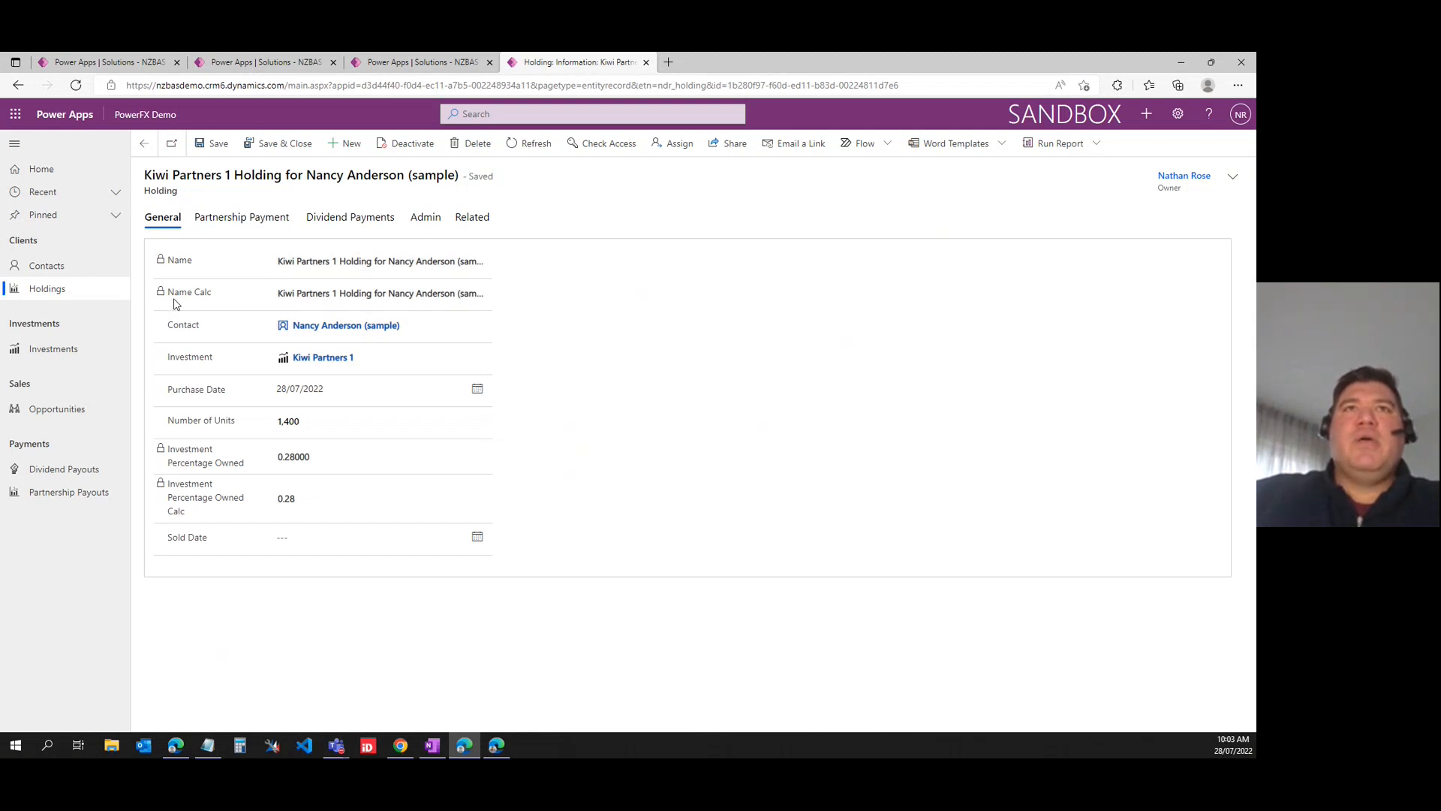
pyautogui.moveTo(278, 299); pyautogui.dragTo(496, 306)
pyautogui.click(302, 298)
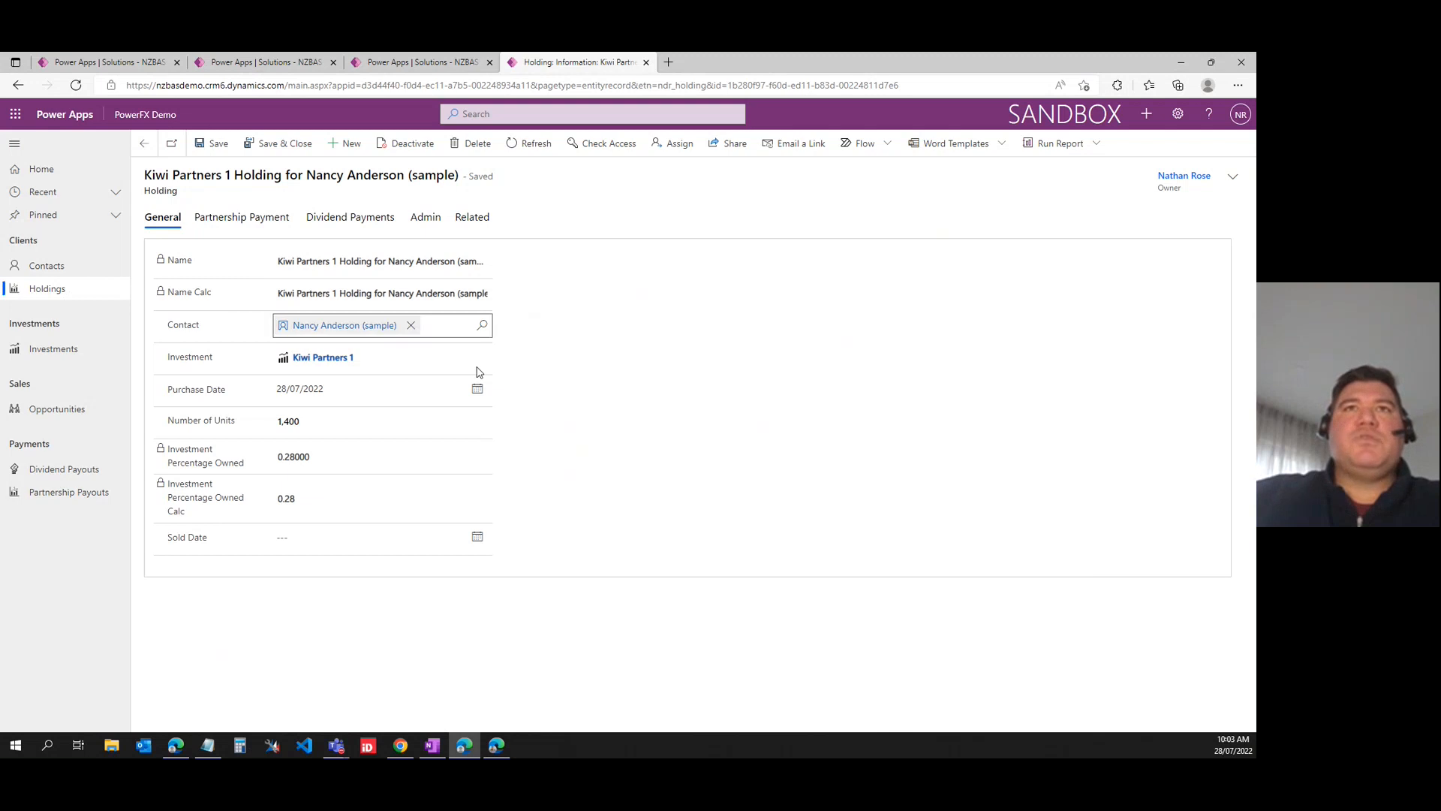
pyautogui.moveTo(278, 458); pyautogui.dragTo(323, 458)
pyautogui.click(325, 461)
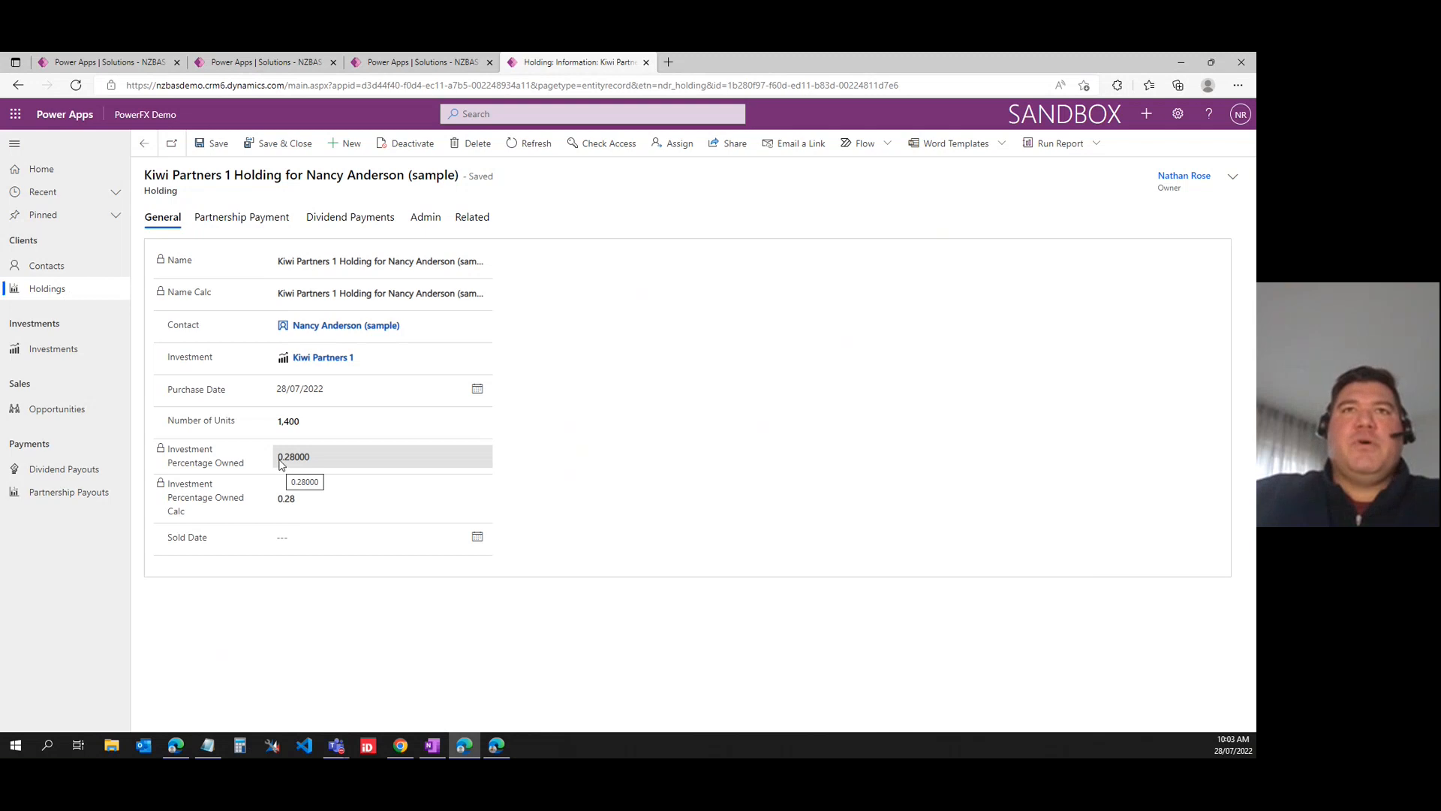
pyautogui.doubleClick(297, 506)
pyautogui.click(278, 505)
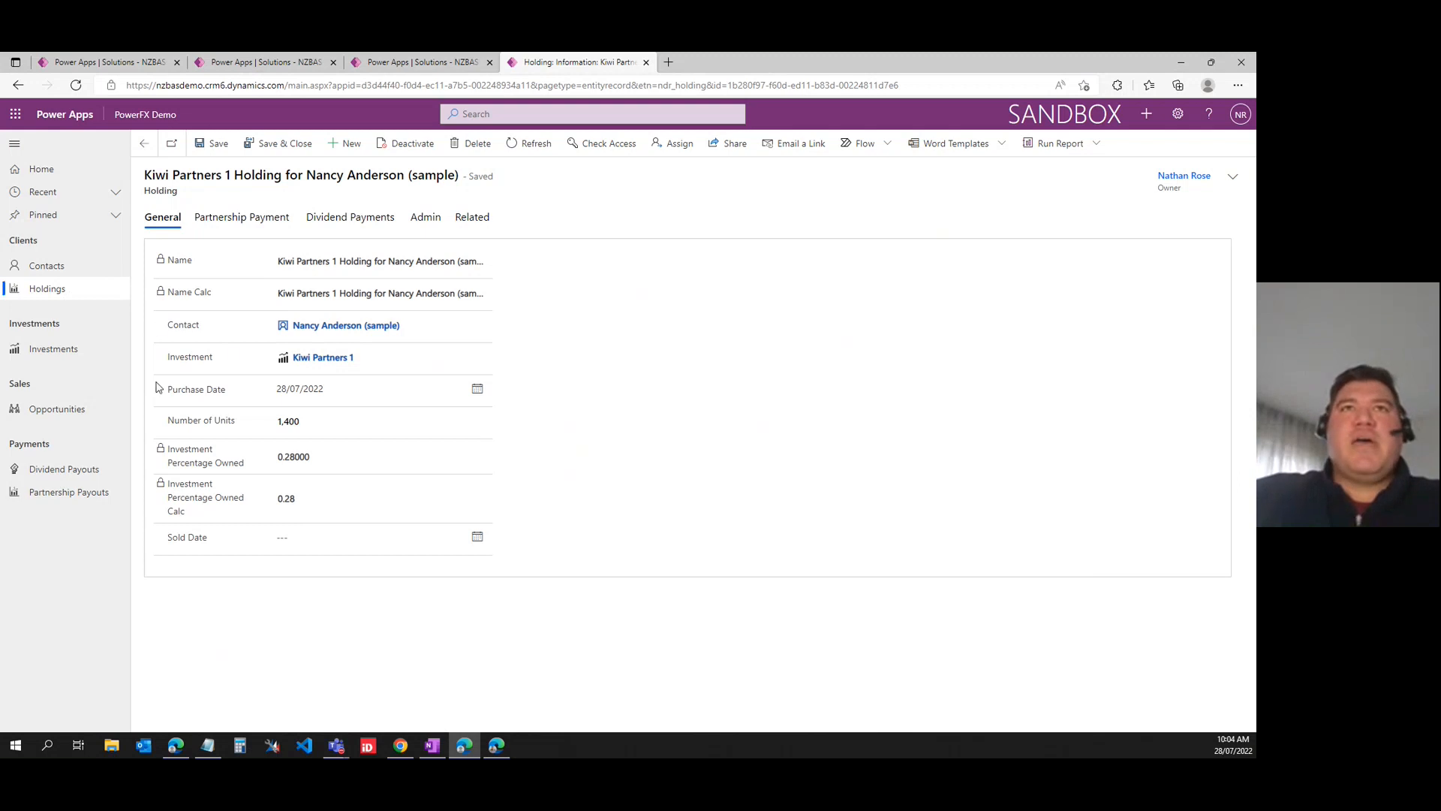
# - Open the contact linked to the holding and start a new holding from its investment holdings
pyautogui.click(324, 328)
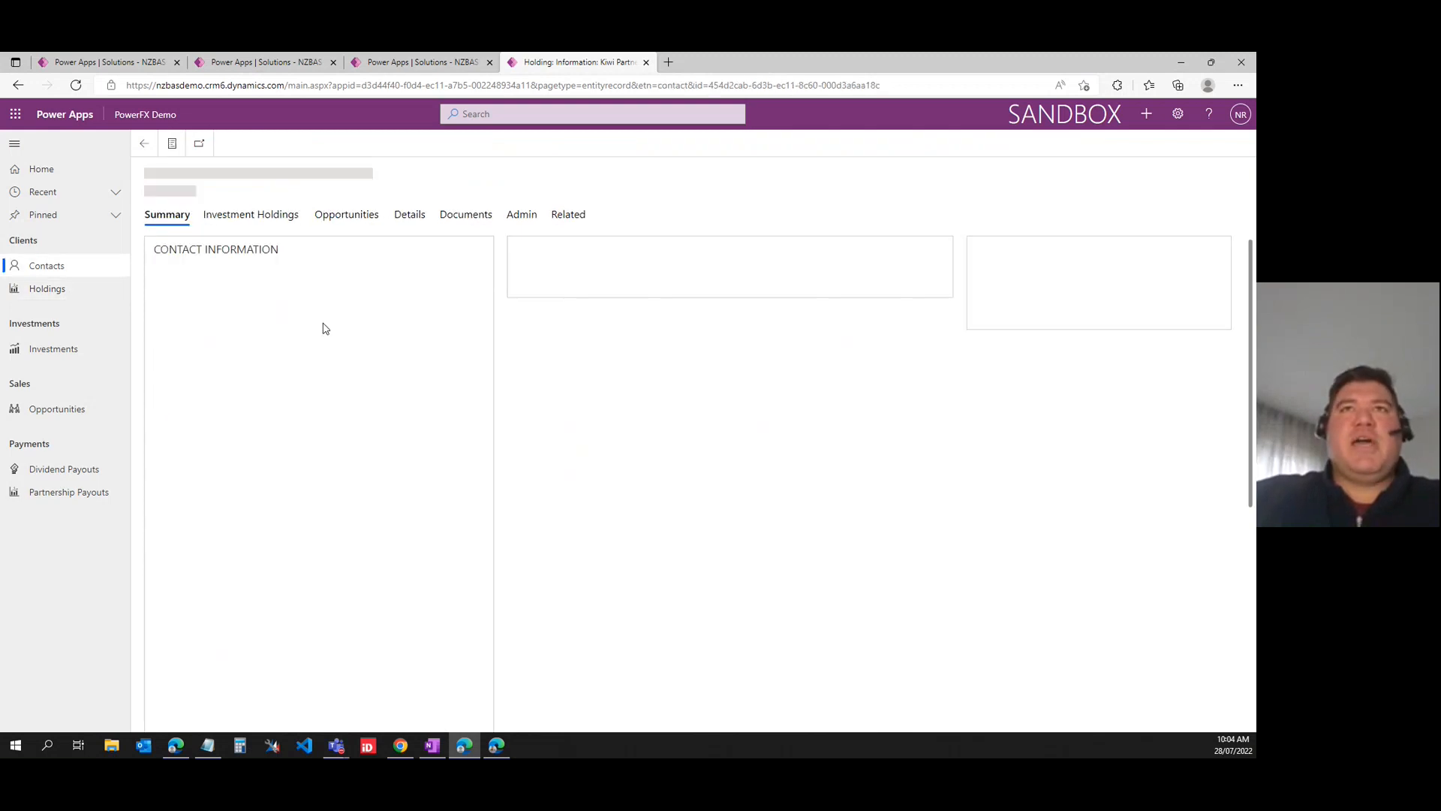
pyautogui.click(250, 219)
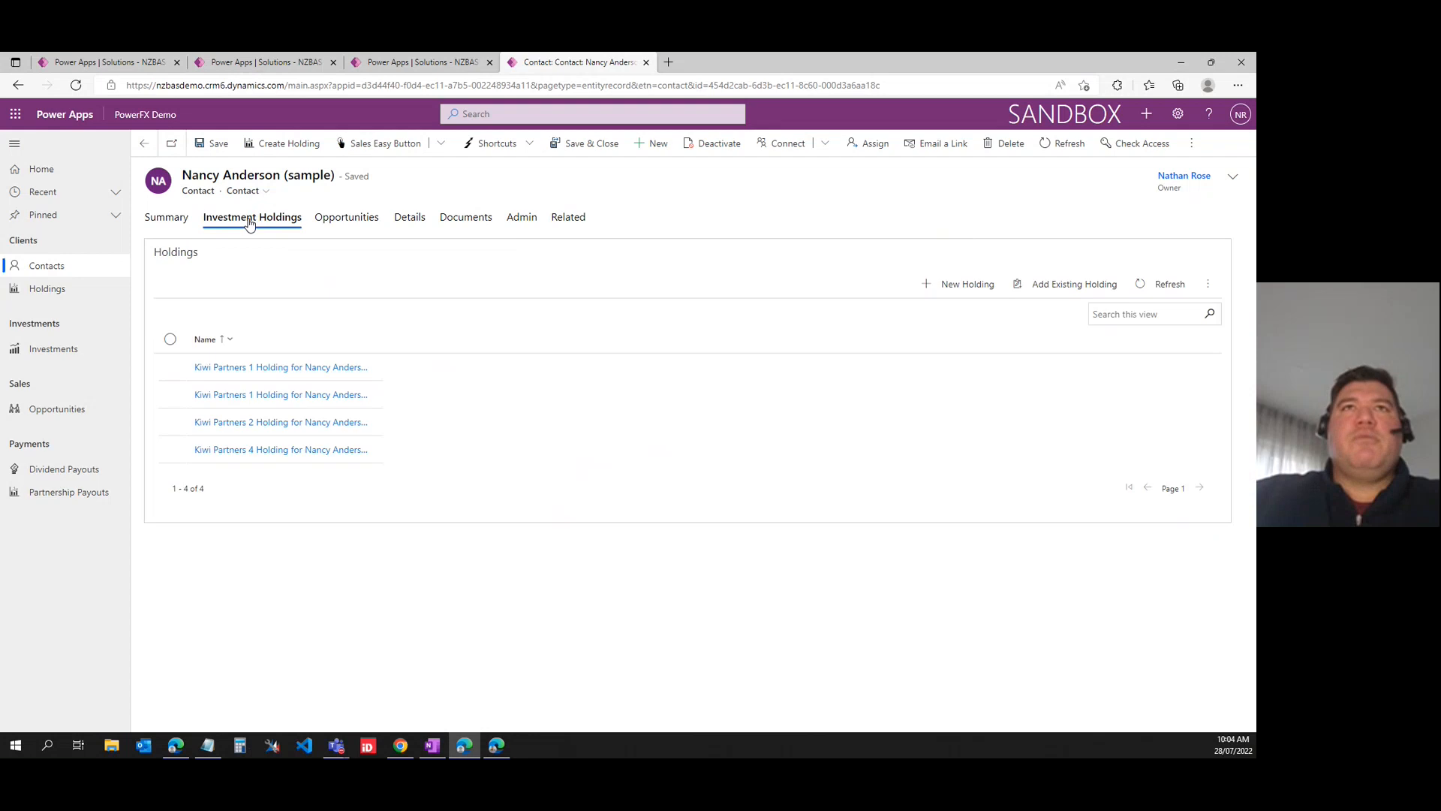
pyautogui.click(957, 285)
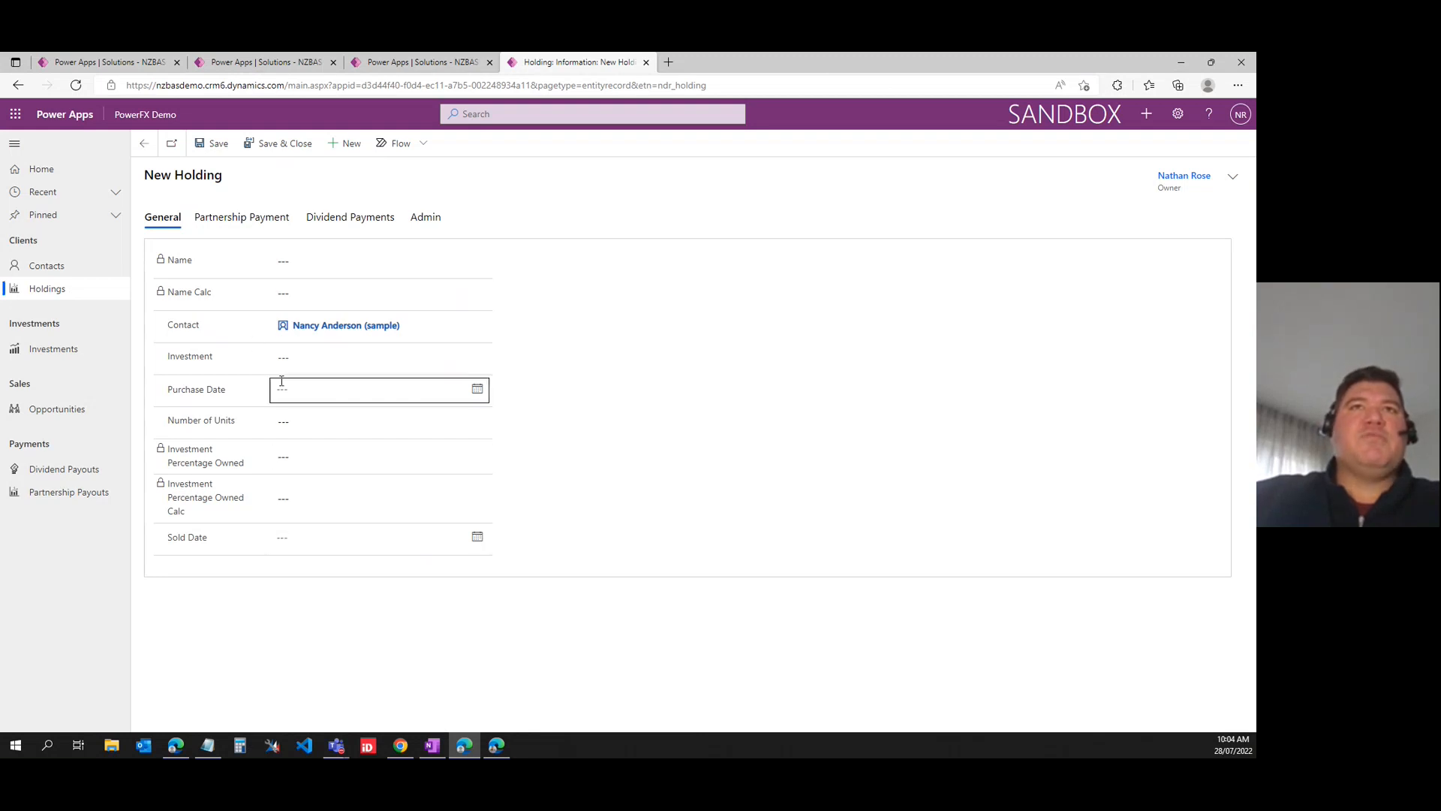
# - Set the new holding's investment to Kiwi Partners 4, purchase date to 28/07/2022 and number of units to 1400, and save it
pyautogui.click(300, 359)
pyautogui.click(319, 427)
pyautogui.click(313, 389)
pyautogui.click(360, 533)
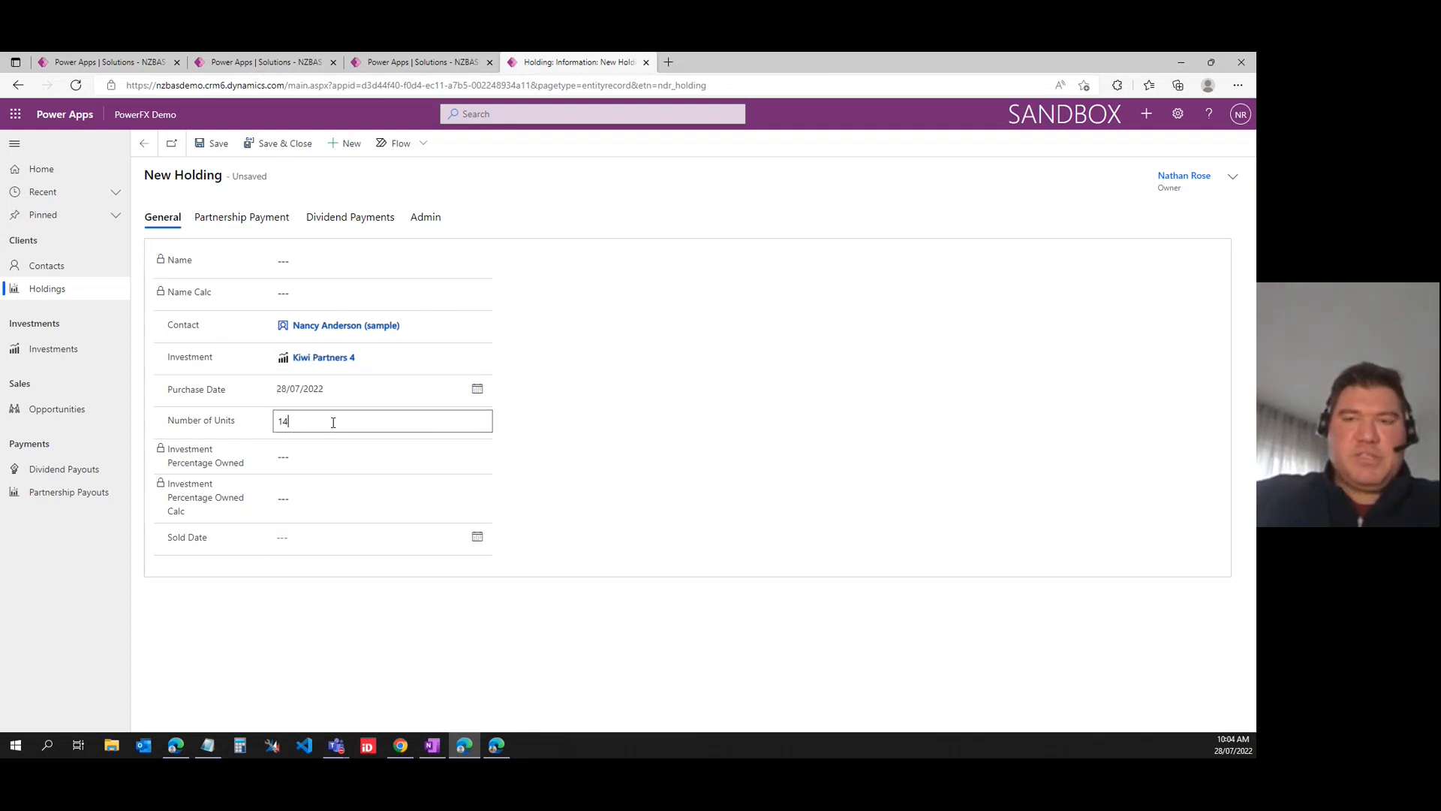
pyautogui.click(203, 143)
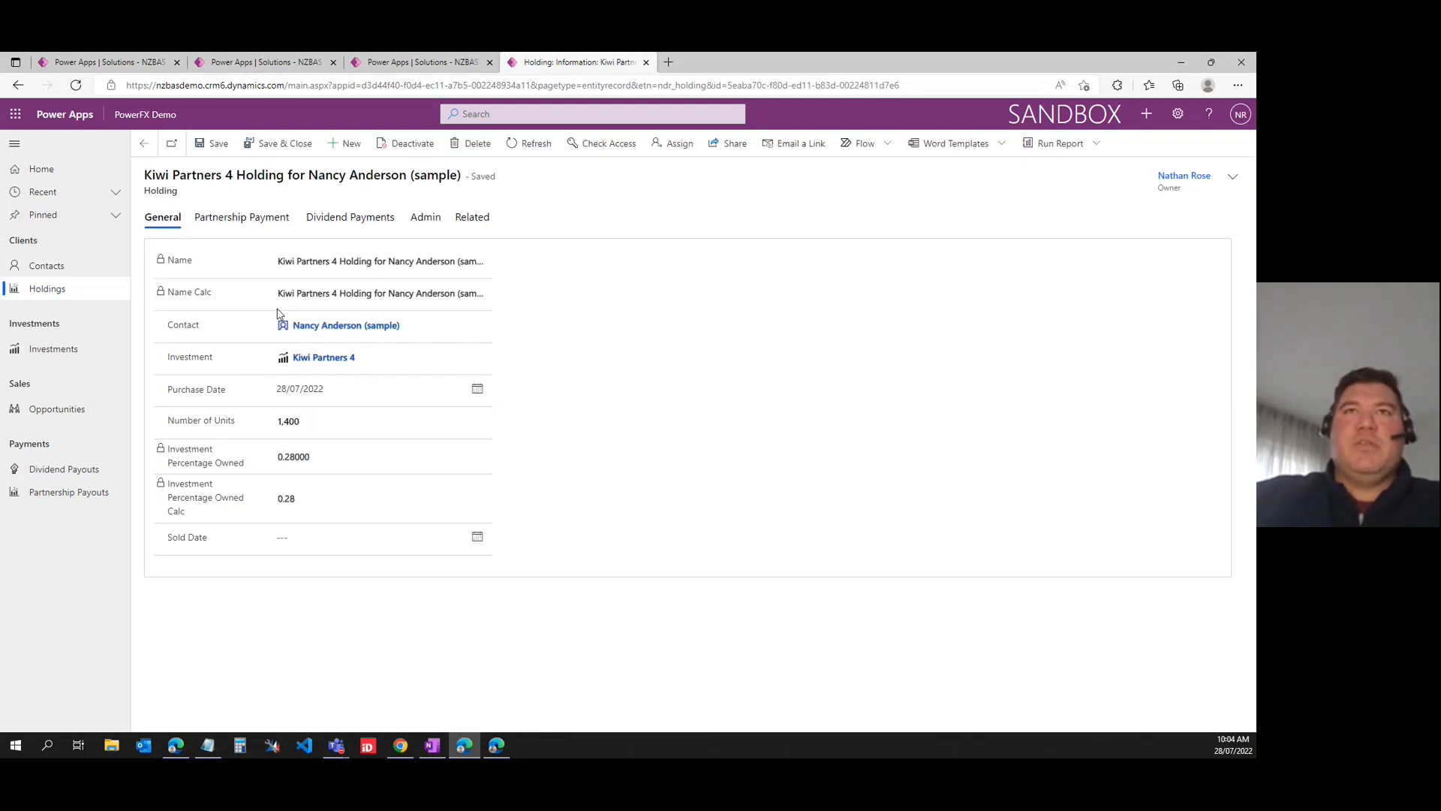
# - Check the Name Calc and Investment Percentage Owned Calc fields on the saved Kiwi Partners 4 holding
pyautogui.moveTo(279, 293); pyautogui.dragTo(516, 302)
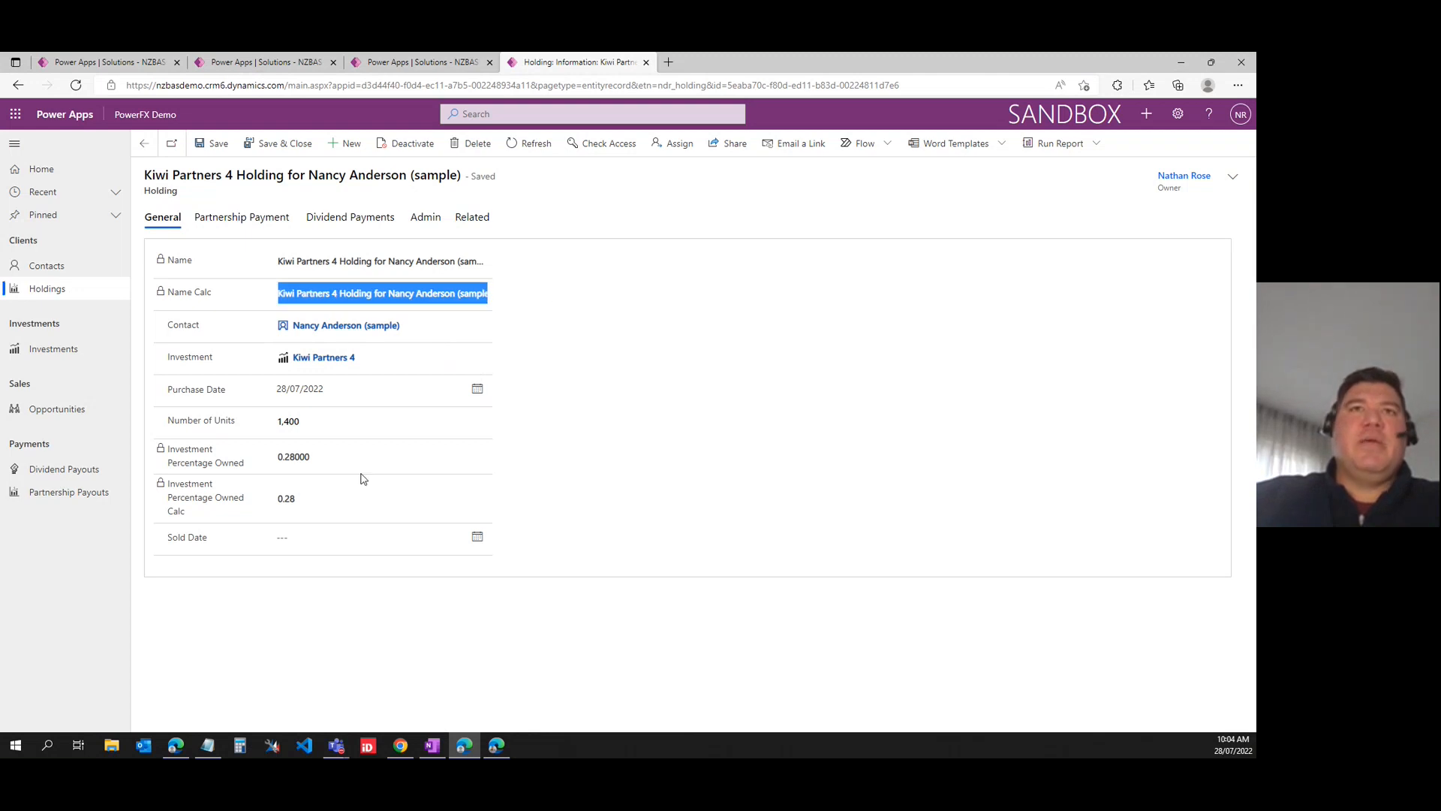
pyautogui.moveTo(277, 508); pyautogui.dragTo(303, 508)
pyautogui.click(304, 509)
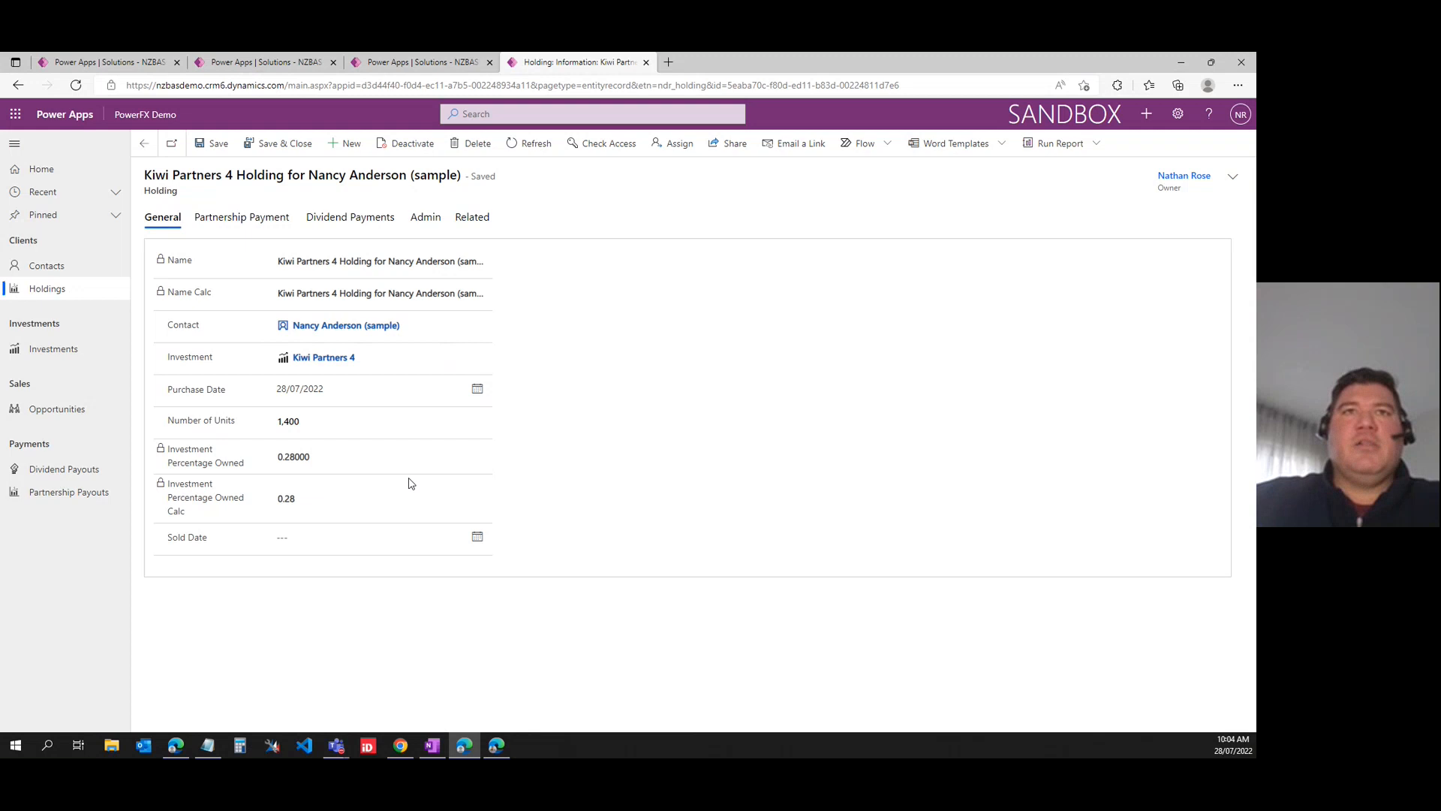
pyautogui.click(322, 531)
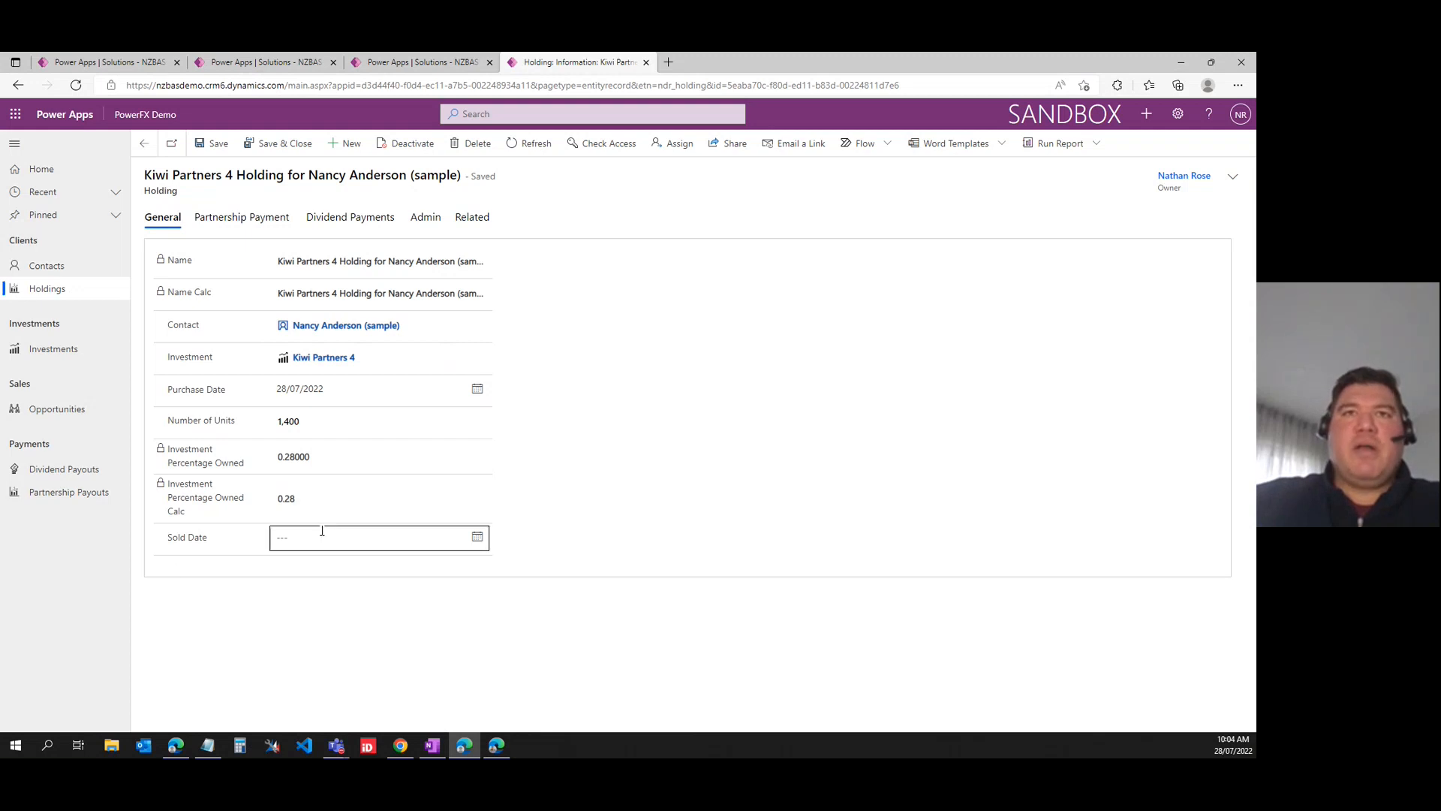